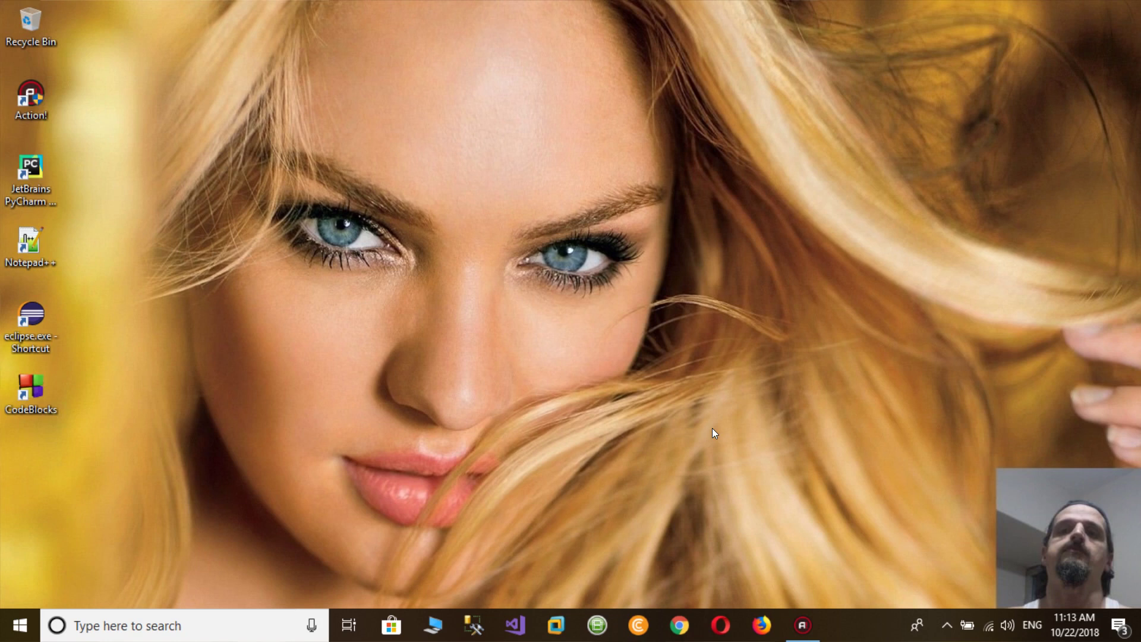
Open Firefox and go to the android.com website
left_click(763, 629)
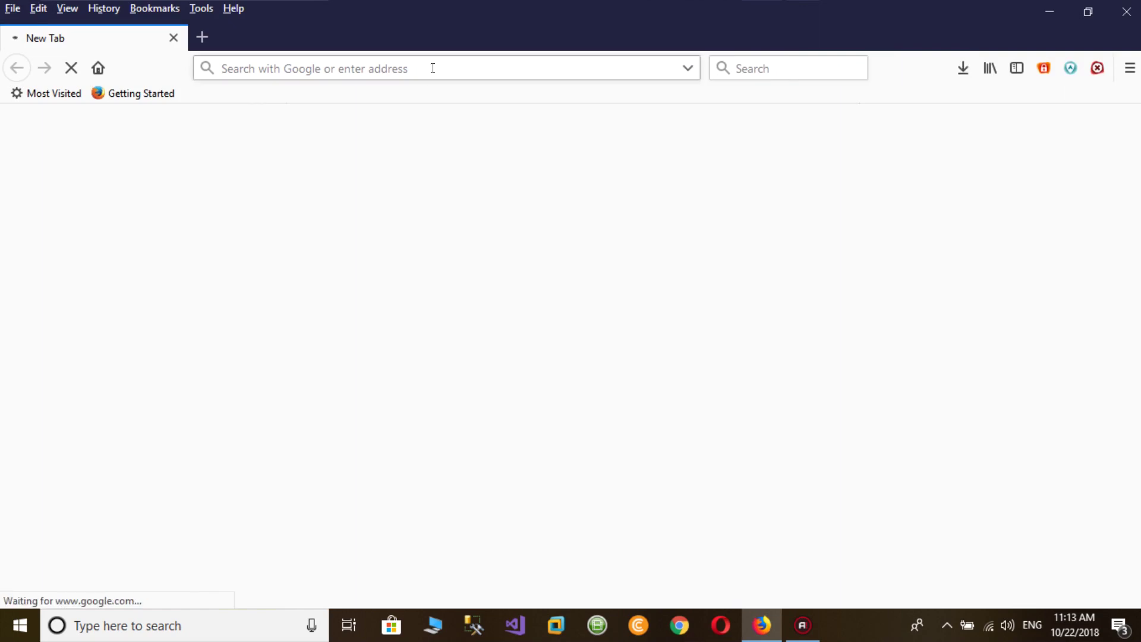
left_click_drag(433, 69, 316, 79)
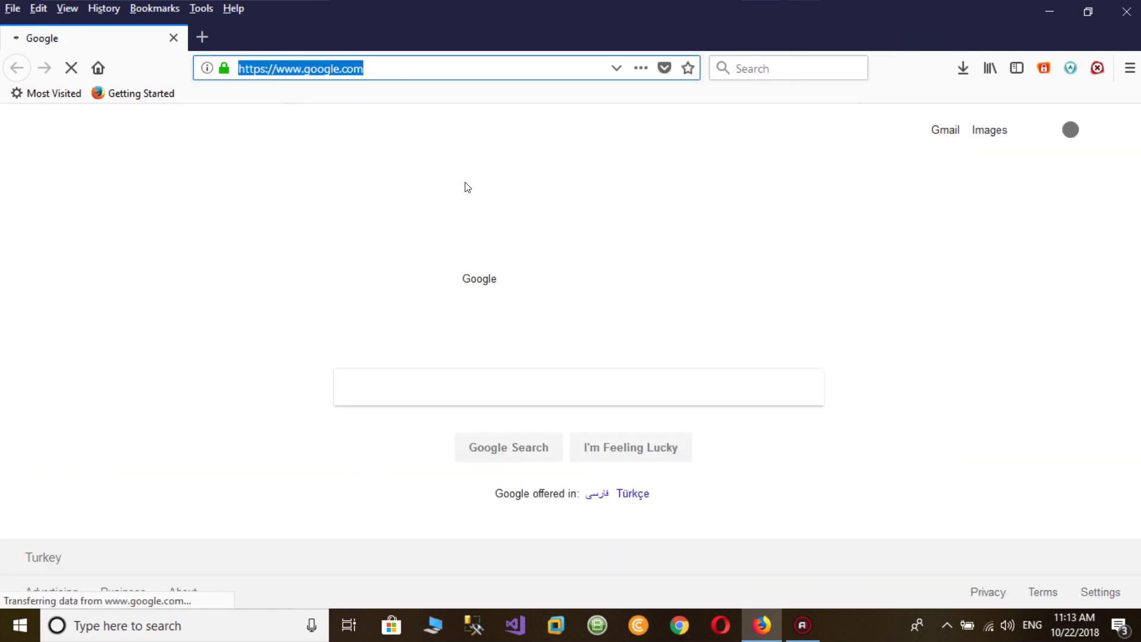
type("andr")
key("Return")
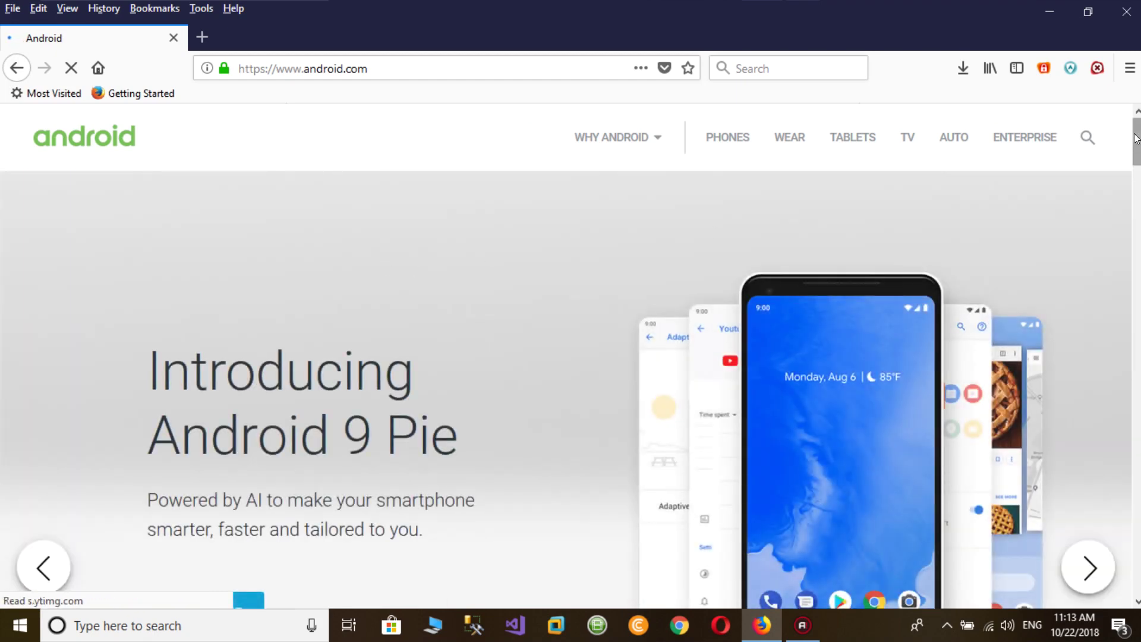
Open the Android SDK entry from the site's footer Developers links to reach the Android Studio download page
left_click_drag(1137, 138, 1138, 576)
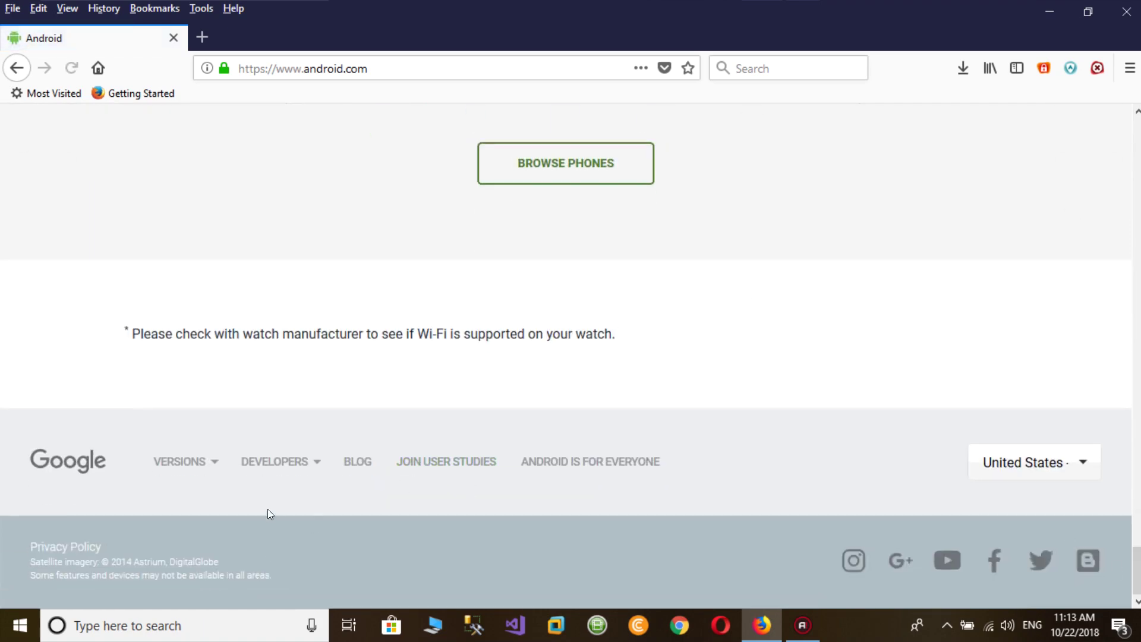
left_click(317, 464)
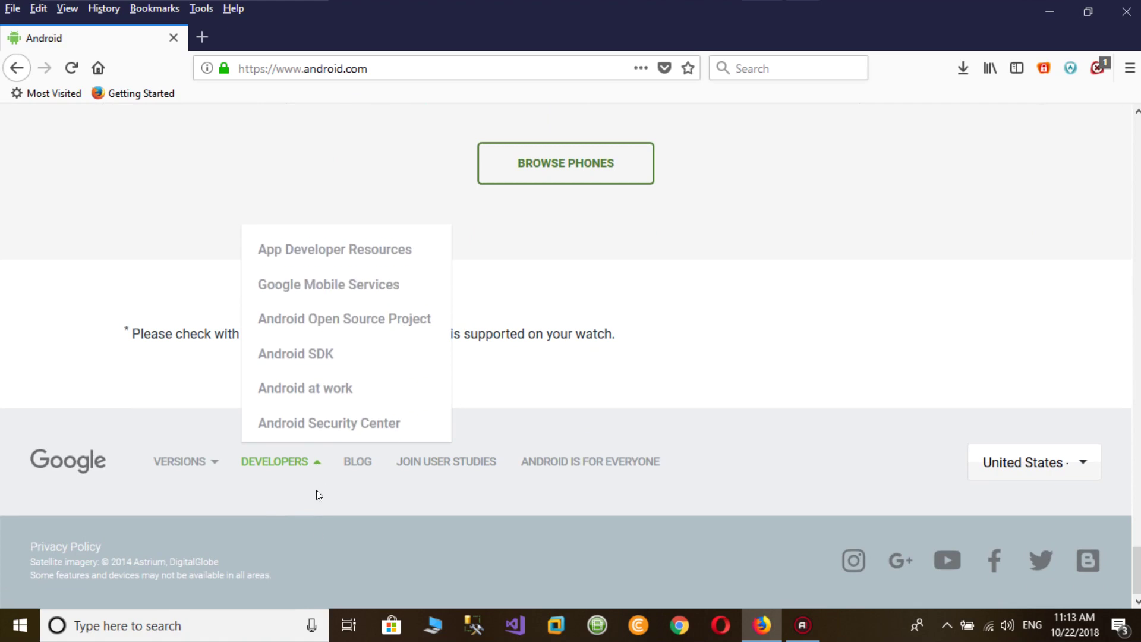
left_click(283, 352)
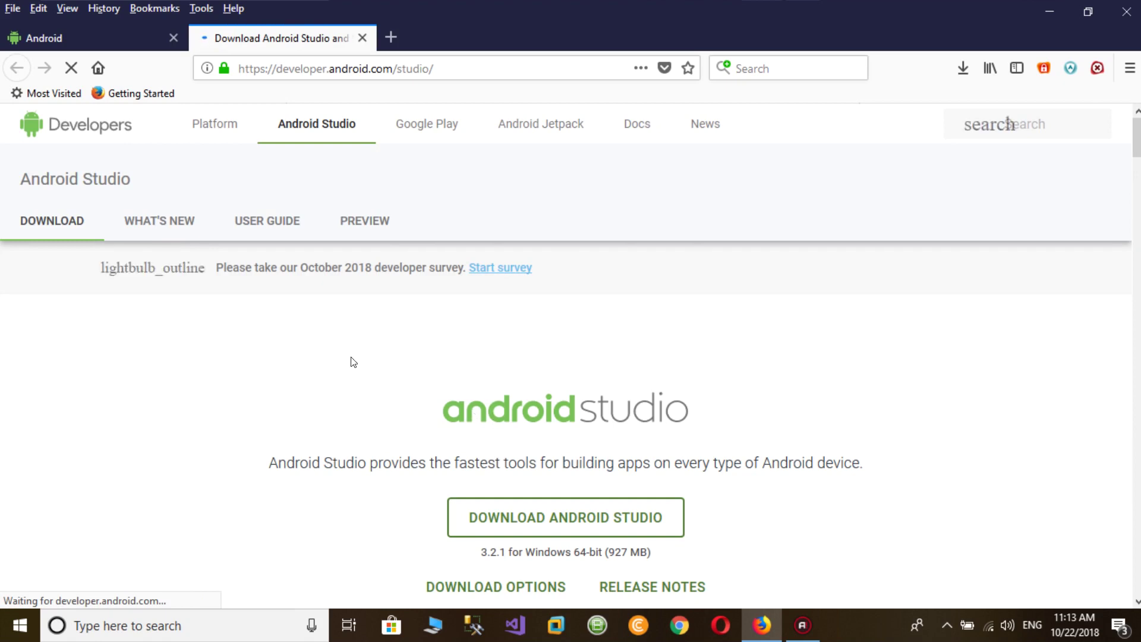
scroll(354, 362, "down", 2)
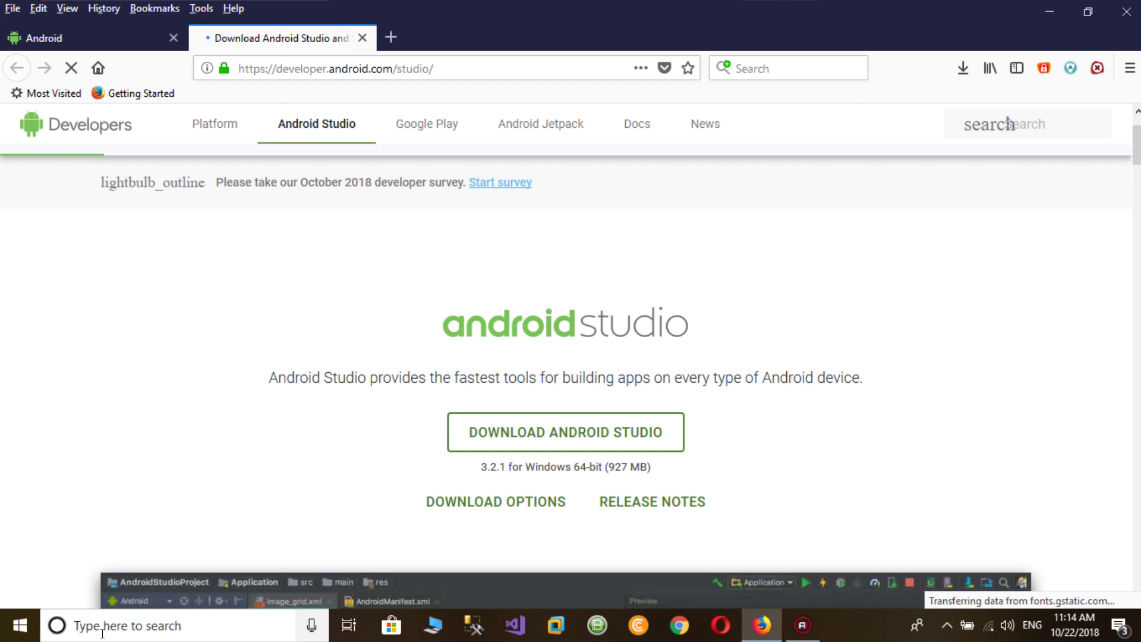
Check the Windows system type in the System control panel and close it
left_click(102, 633)
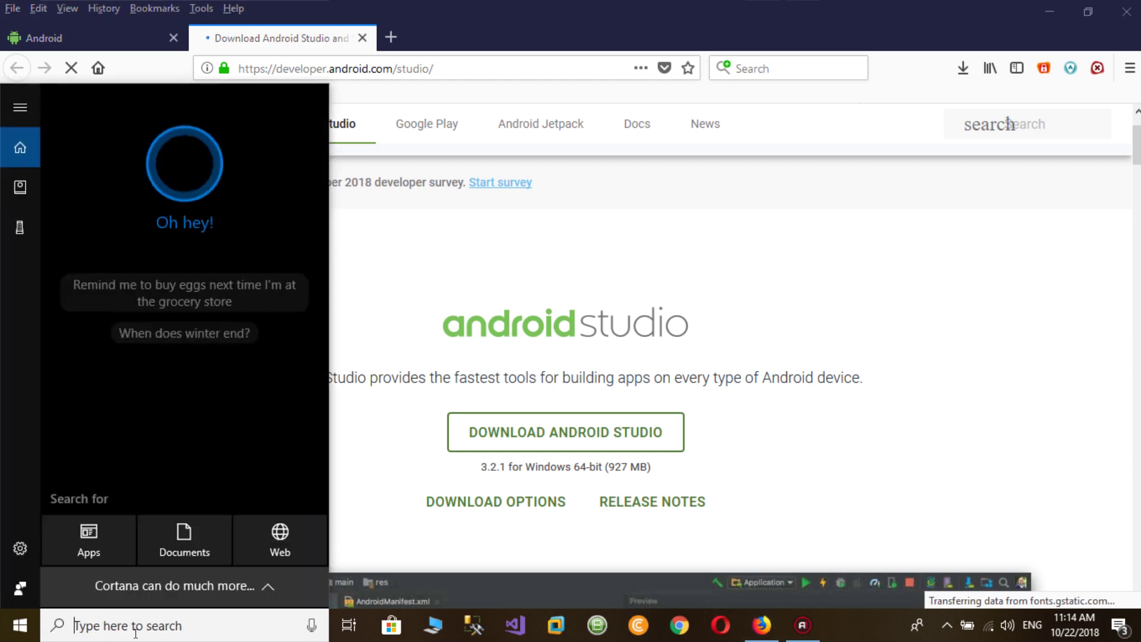
type("system")
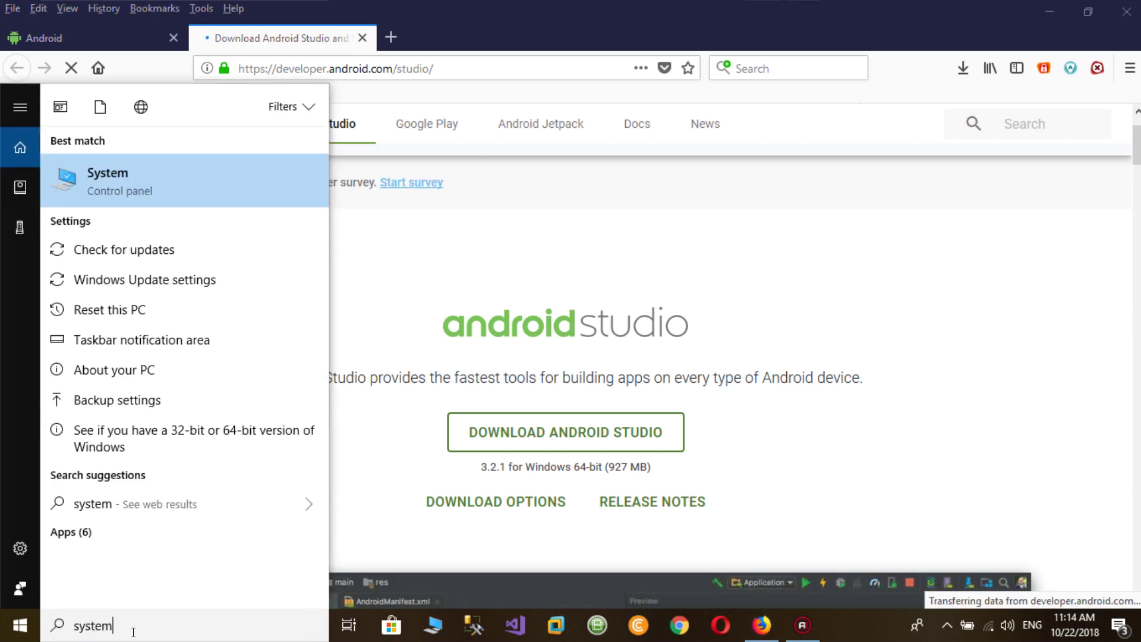
key("Return")
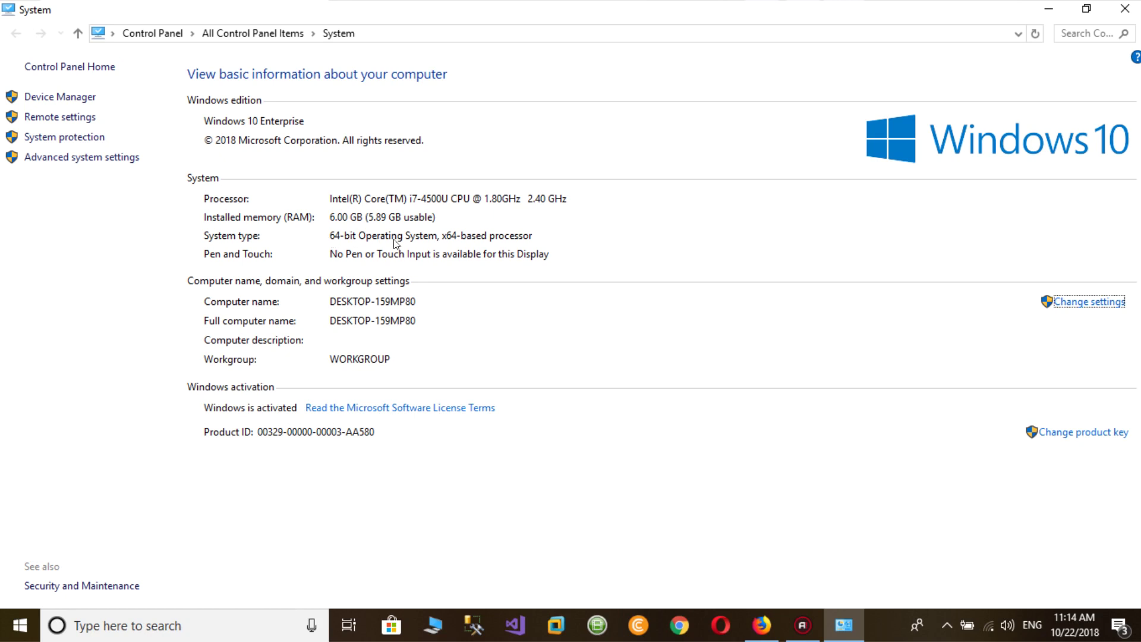
left_click(1124, 9)
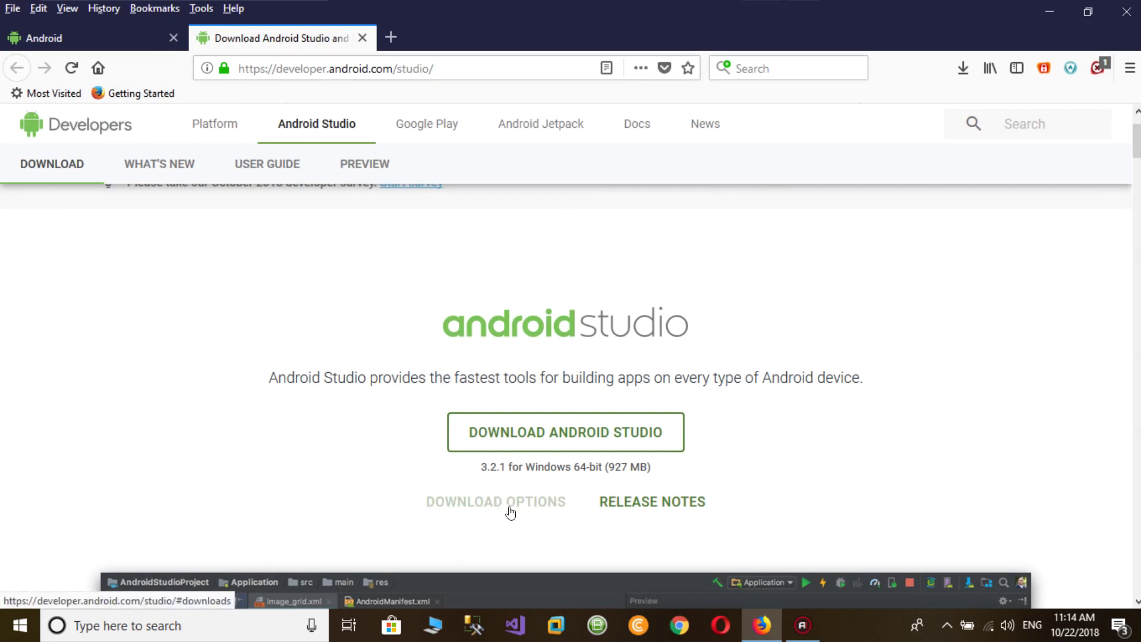
Accept the terms for the recommended 64-bit Windows package android-studio-ide-181.5056338-windows.exe, but cancel saving the file and close the browser
left_click(446, 506)
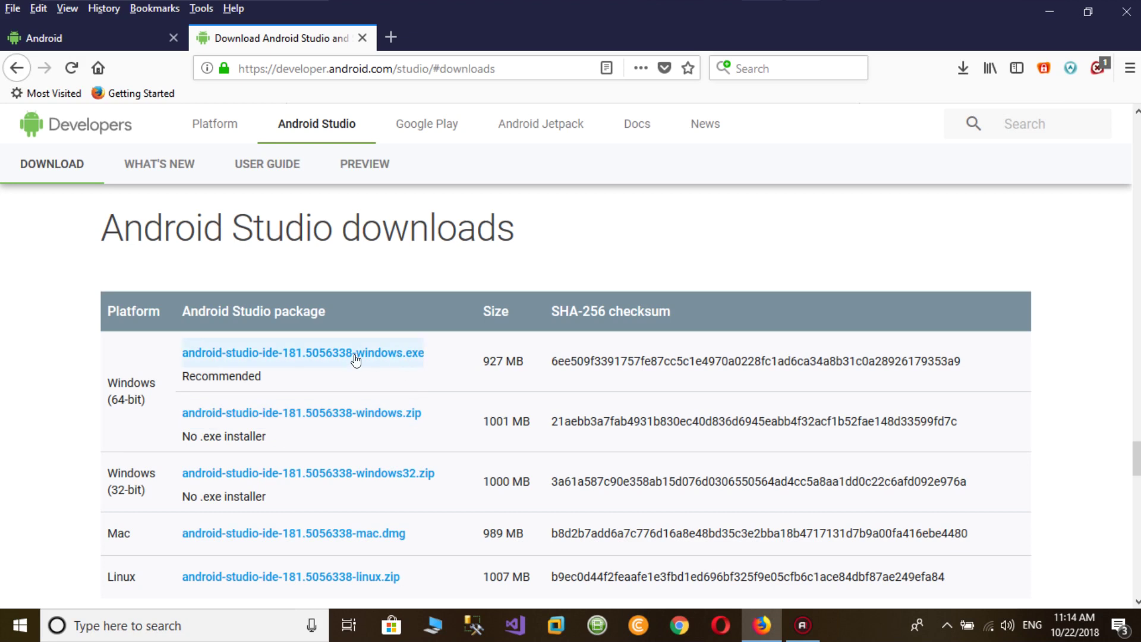
left_click(381, 357)
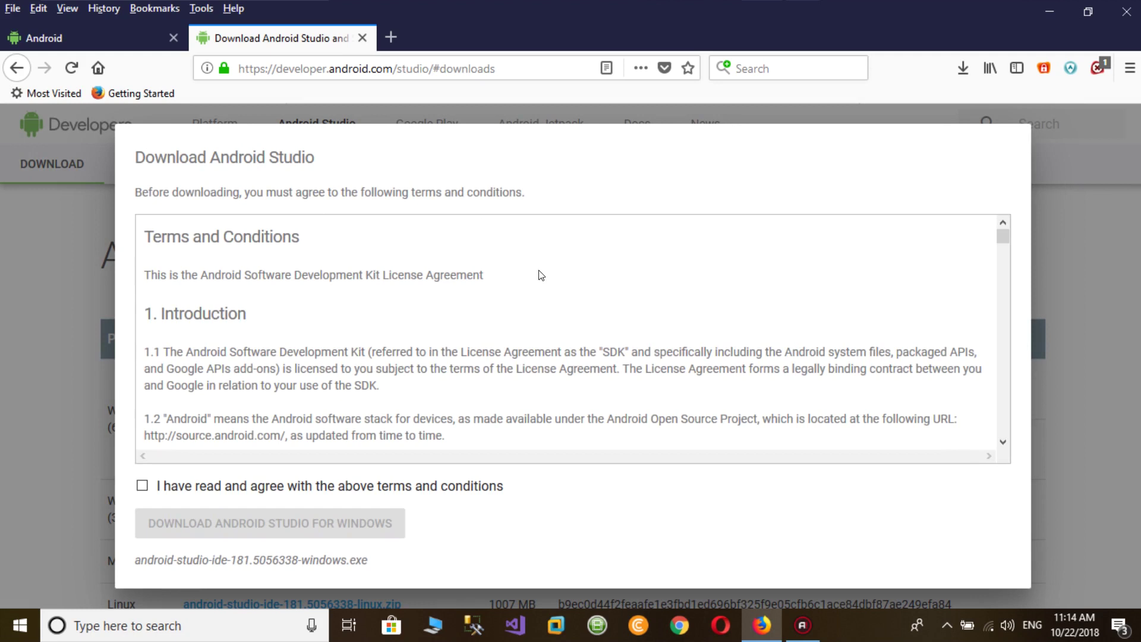
scroll(416, 309, "down", 10)
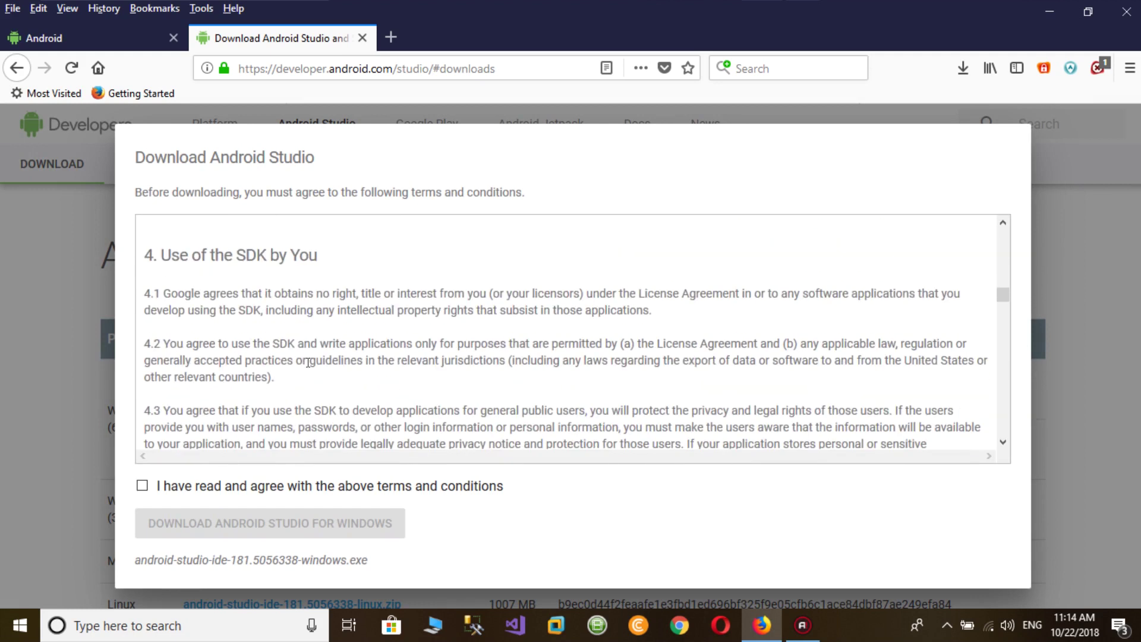
left_click(142, 486)
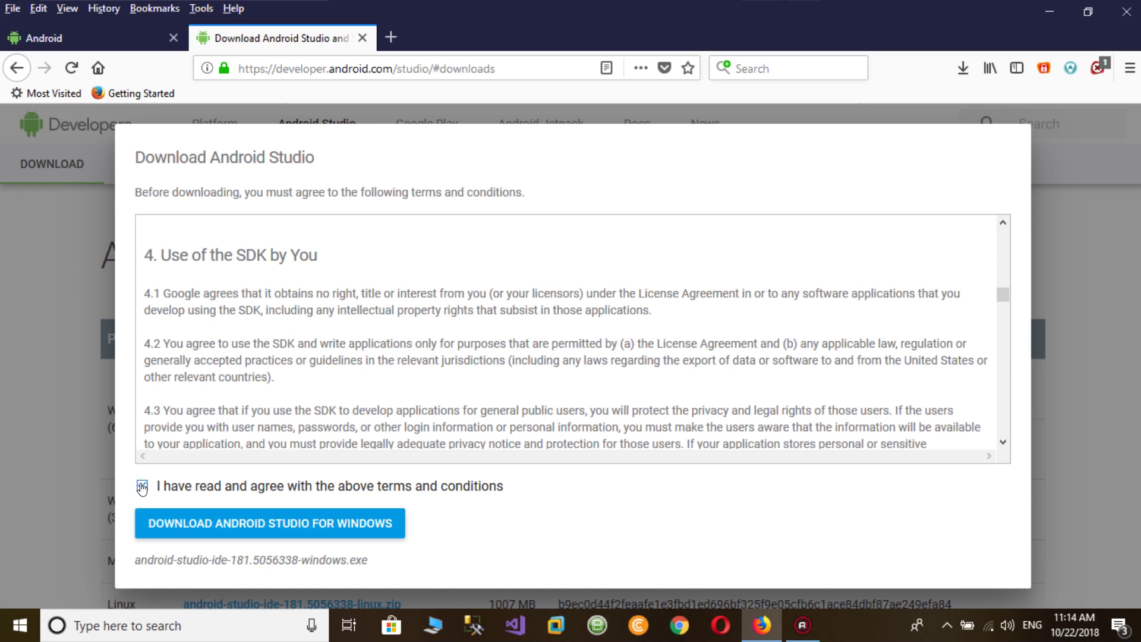
left_click(285, 526)
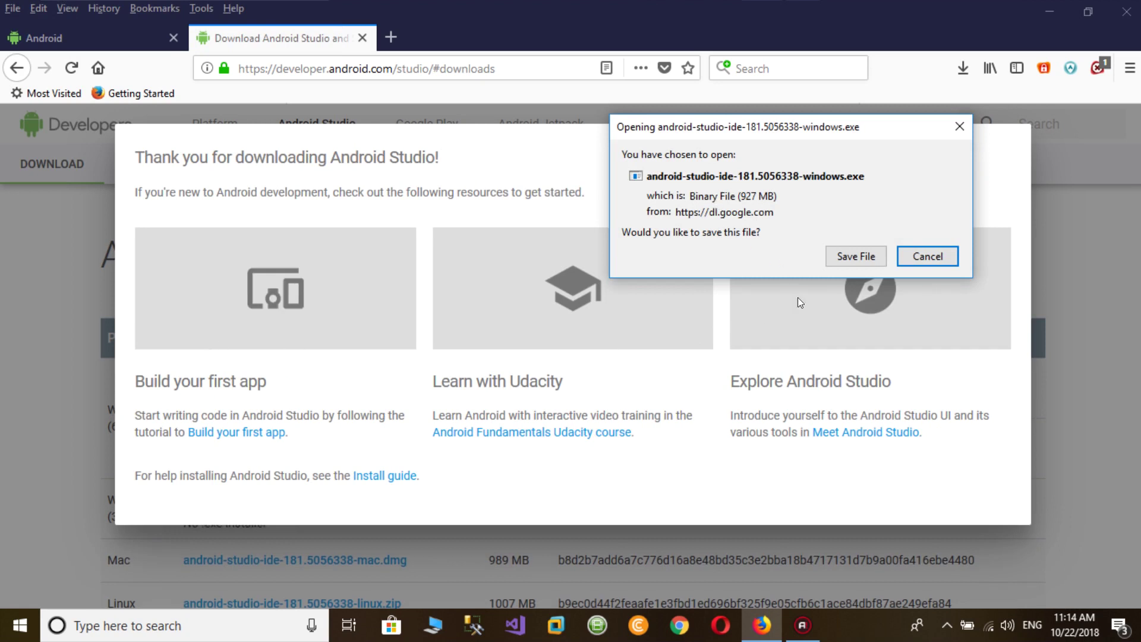
left_click(936, 258)
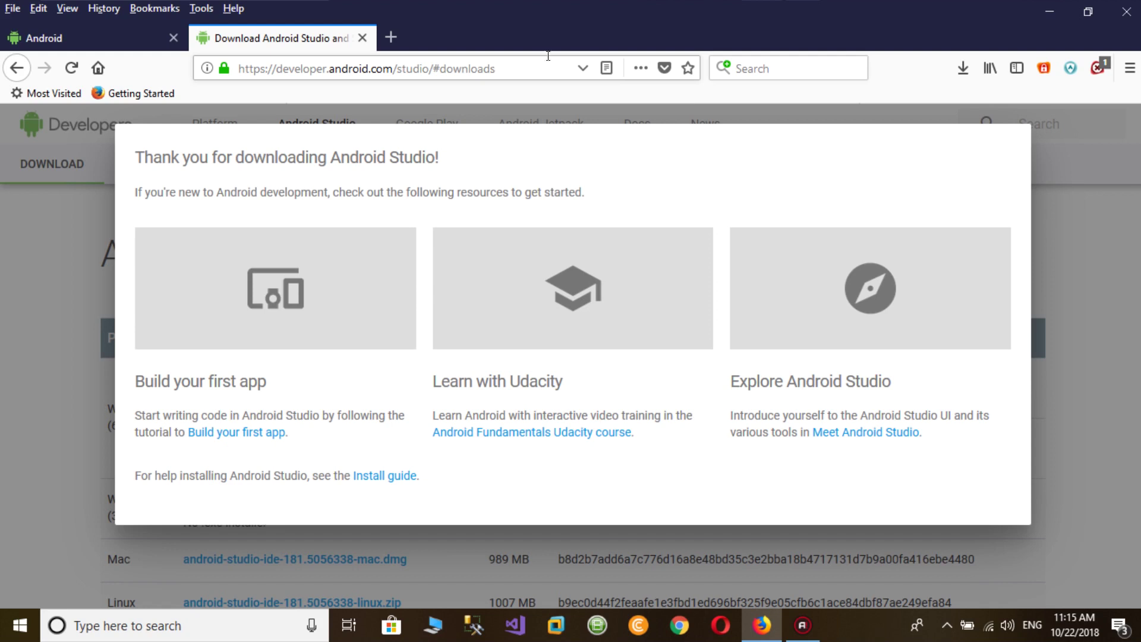
left_click(1128, 9)
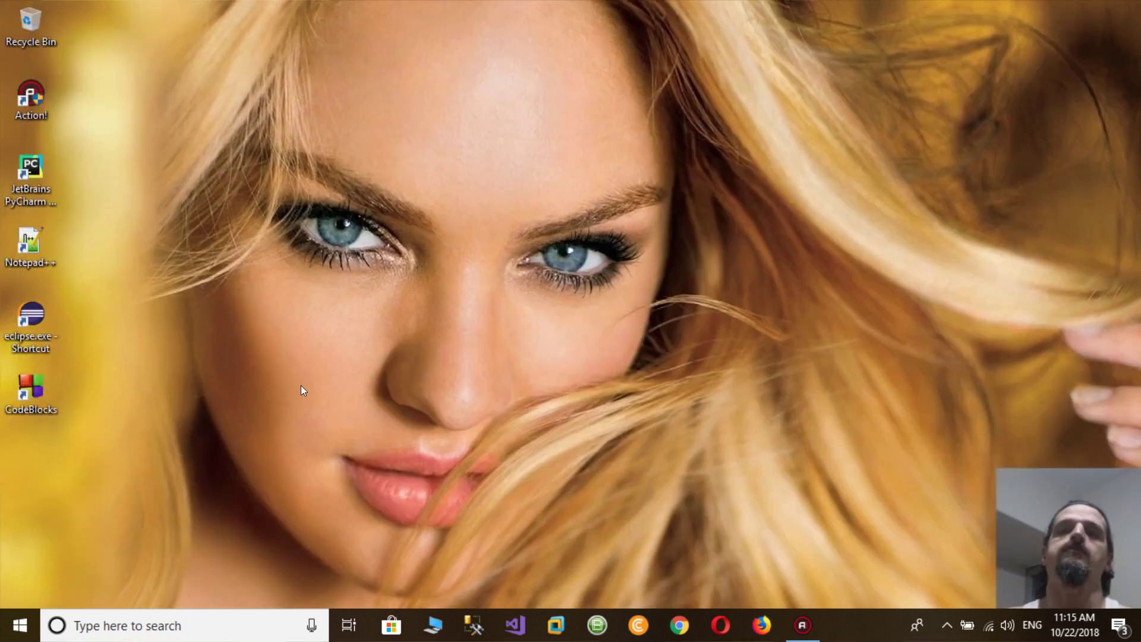
Open the folder E:\Software-Ok\Programming in File Explorer
left_click(432, 624)
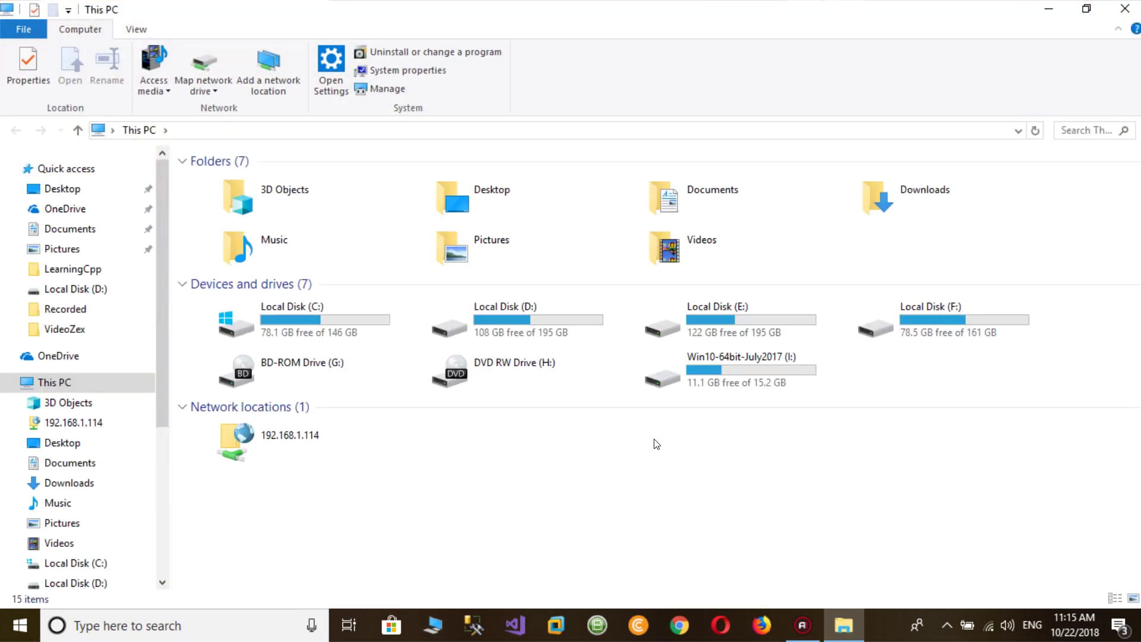
double_click(716, 323)
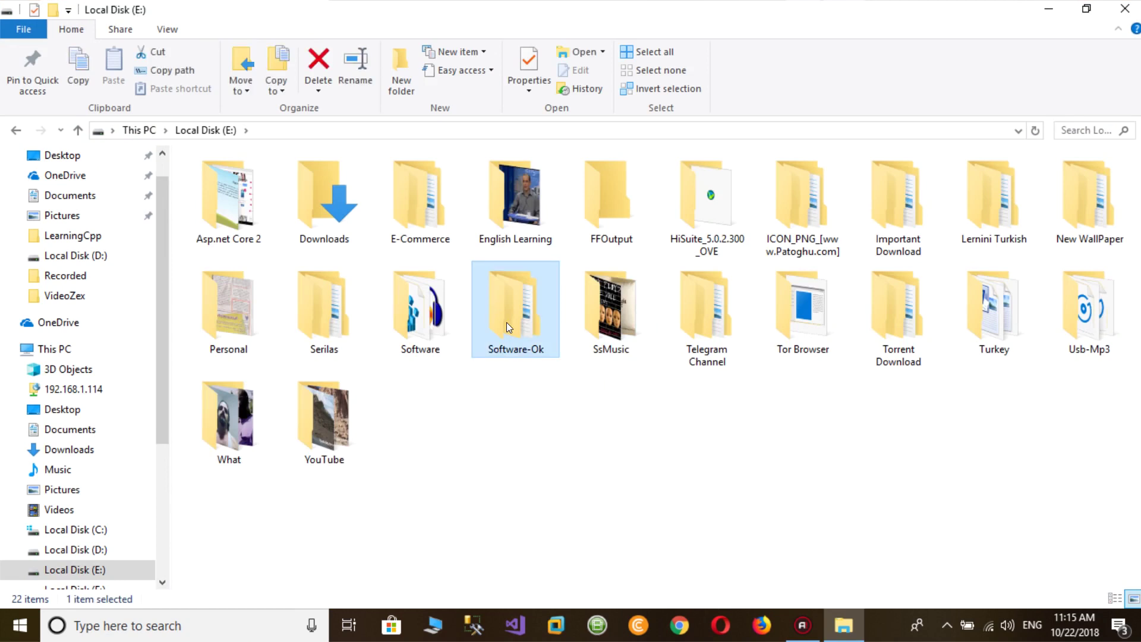
double_click(506, 322)
double_click(240, 236)
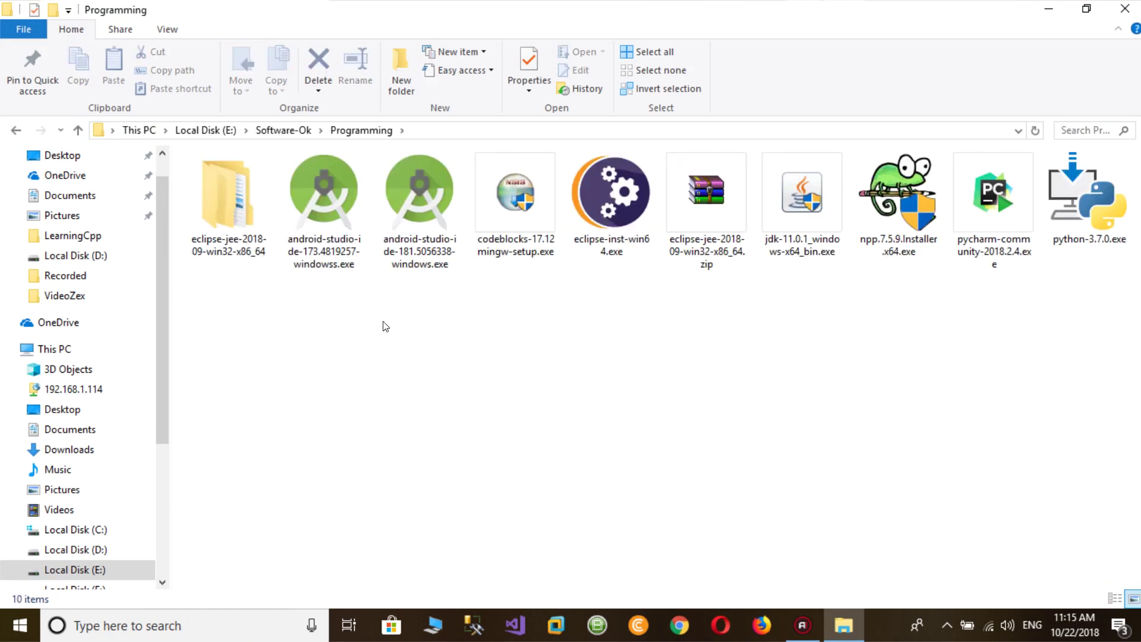
Run the installer android-studio-ide-181.5056338-windows.exe and allow it to make changes to the device
left_click(411, 244)
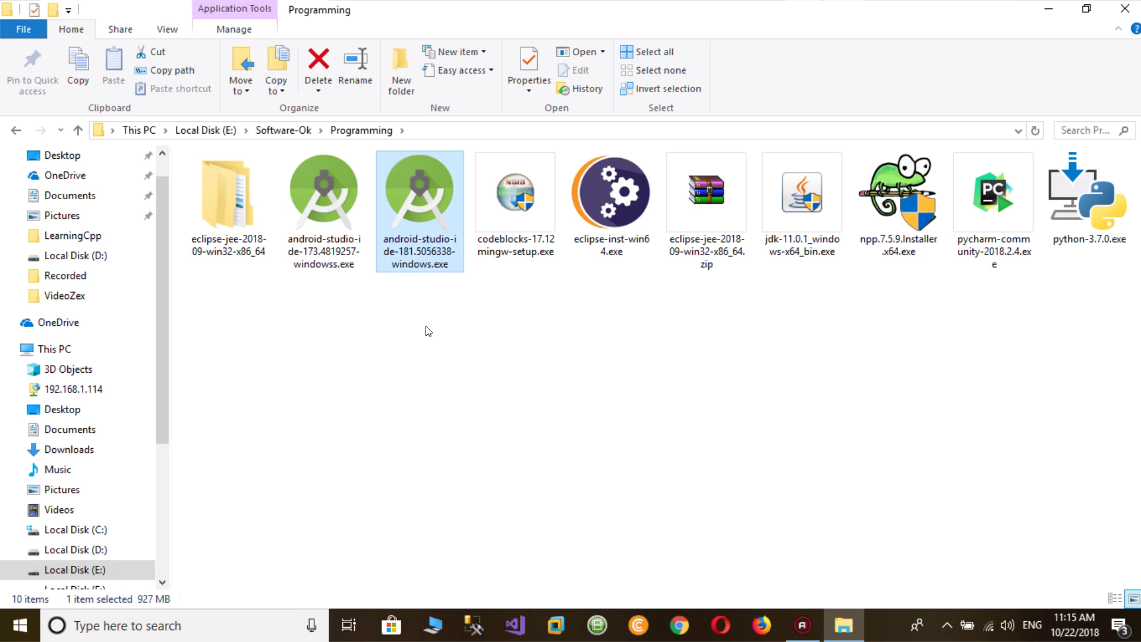
right_click(408, 211)
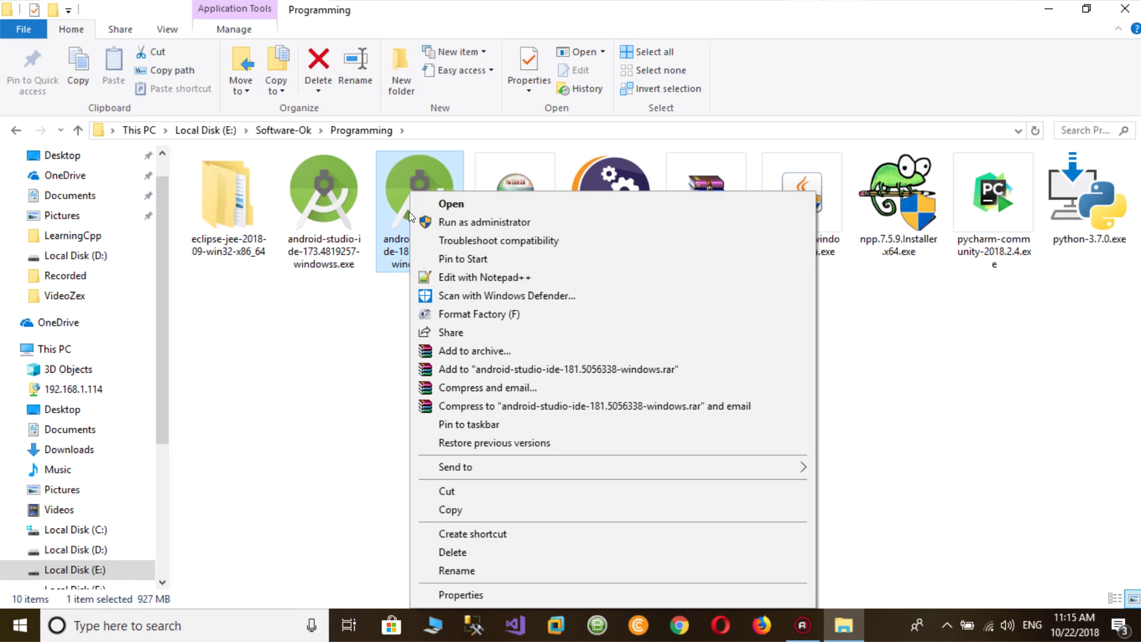
left_click(447, 203)
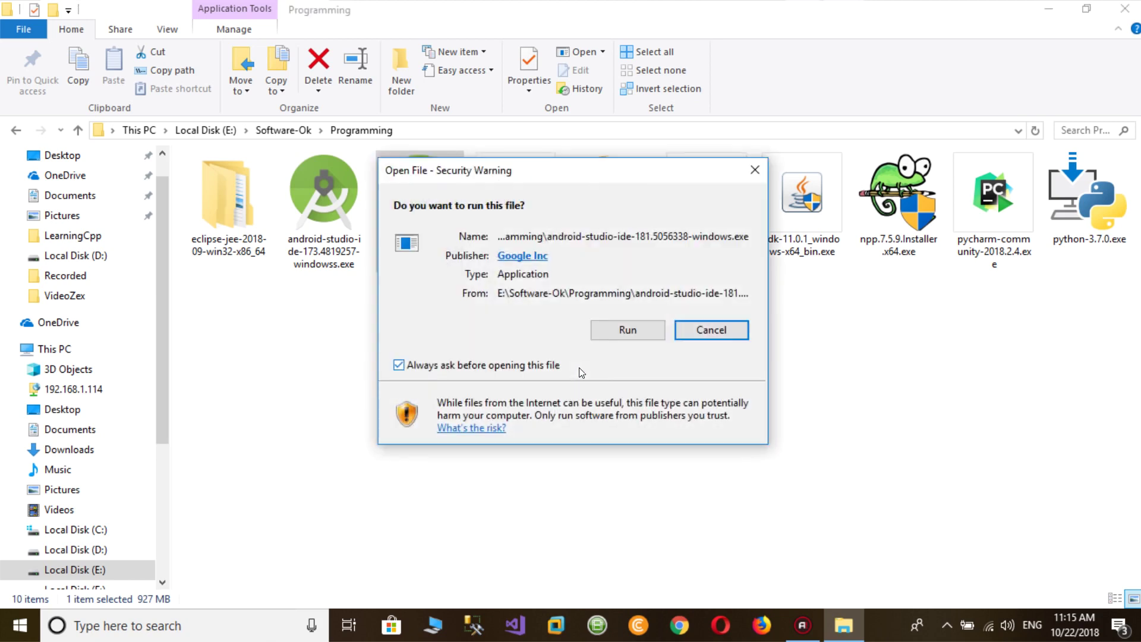
left_click(602, 332)
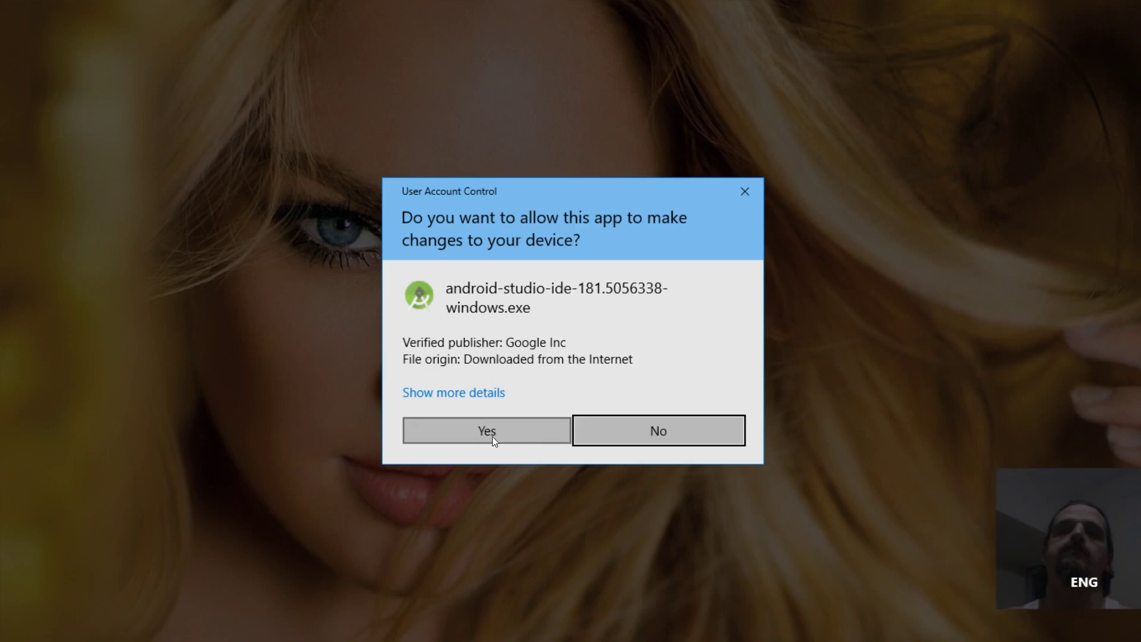
left_click(418, 436)
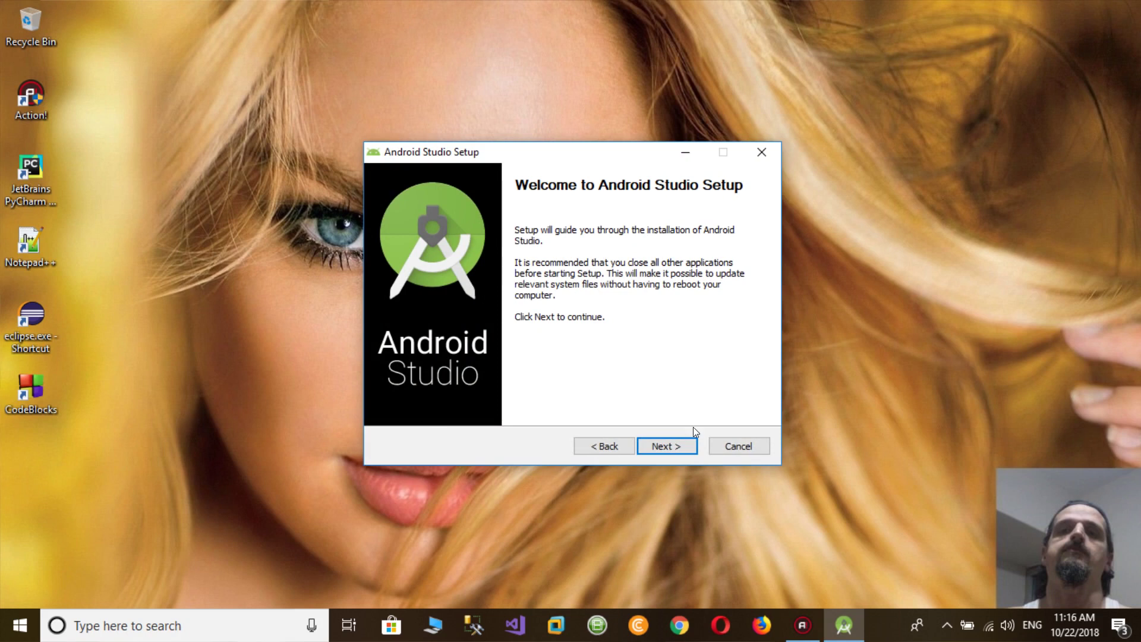
Keep both Android Studio and Android Virtual Device selected and set the installation location to d:\Program Files\Android\Android Studio
left_click(666, 445)
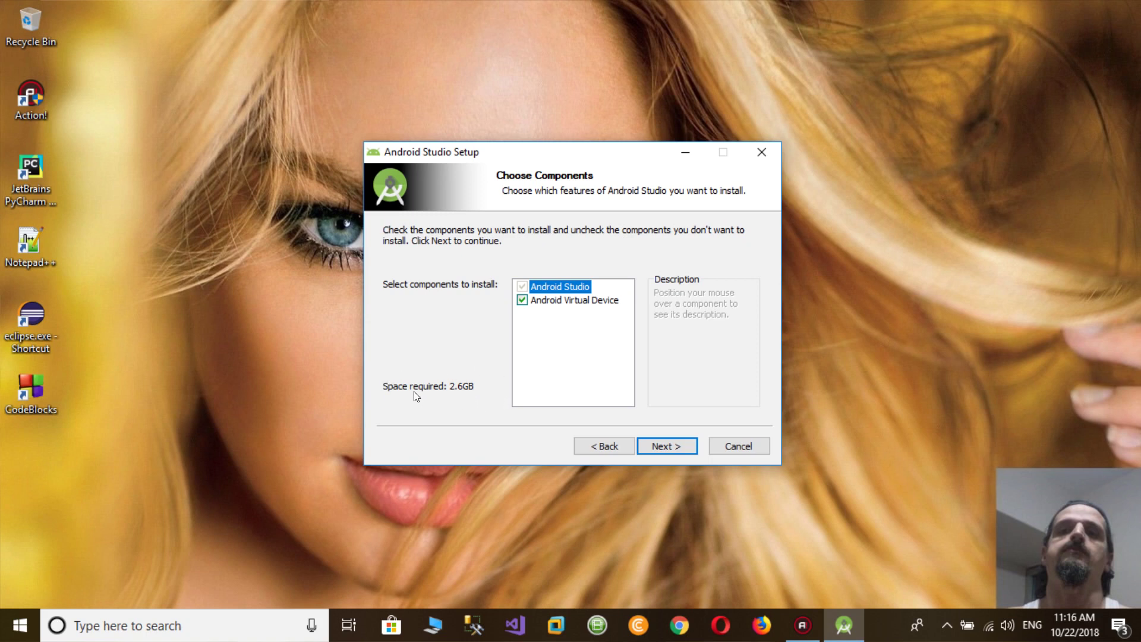
left_click(666, 446)
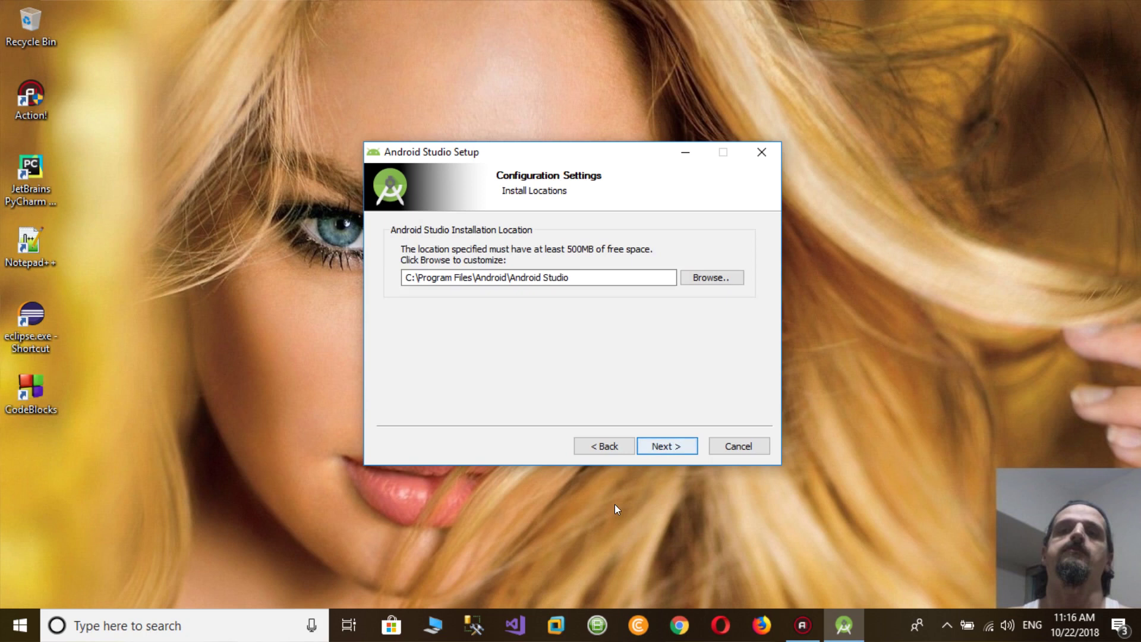
left_click_drag(405, 277, 411, 277)
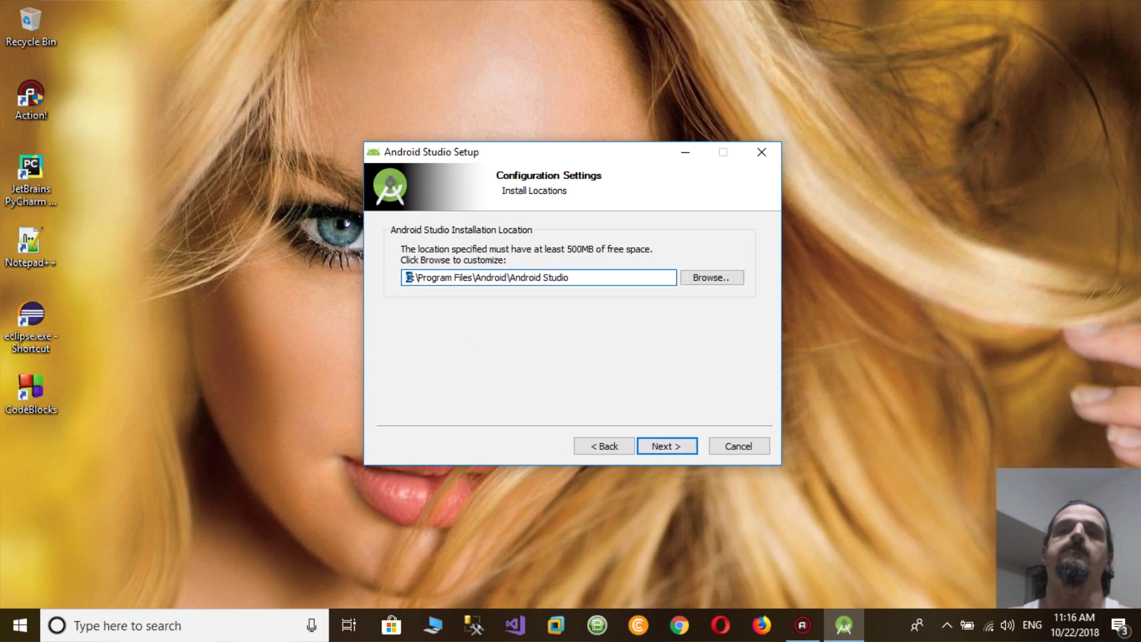
type("d")
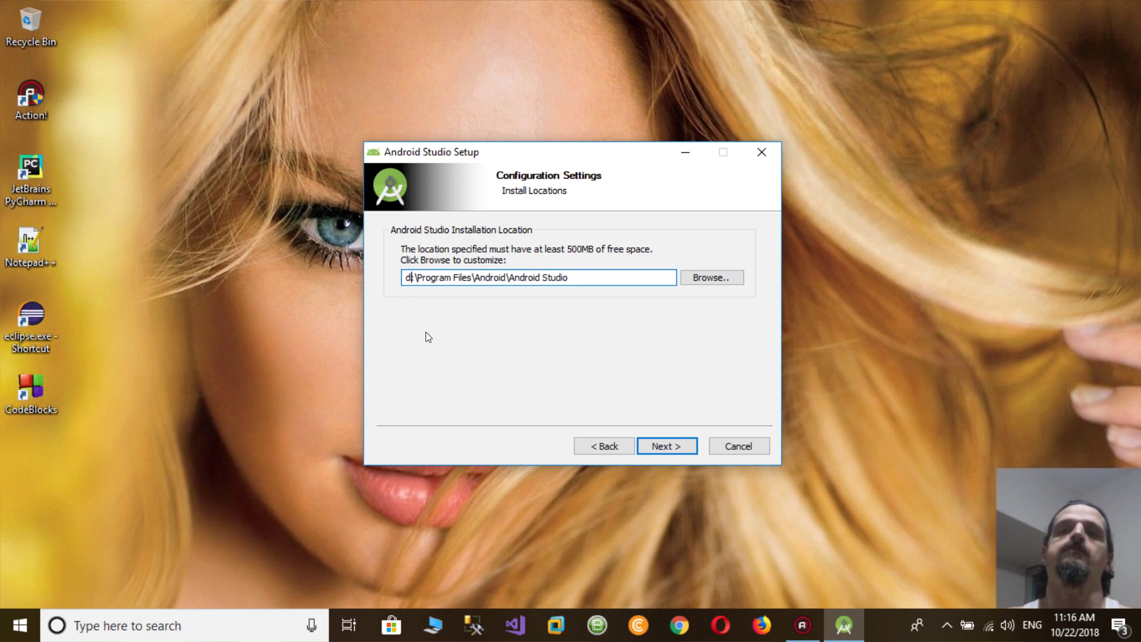
left_click(658, 444)
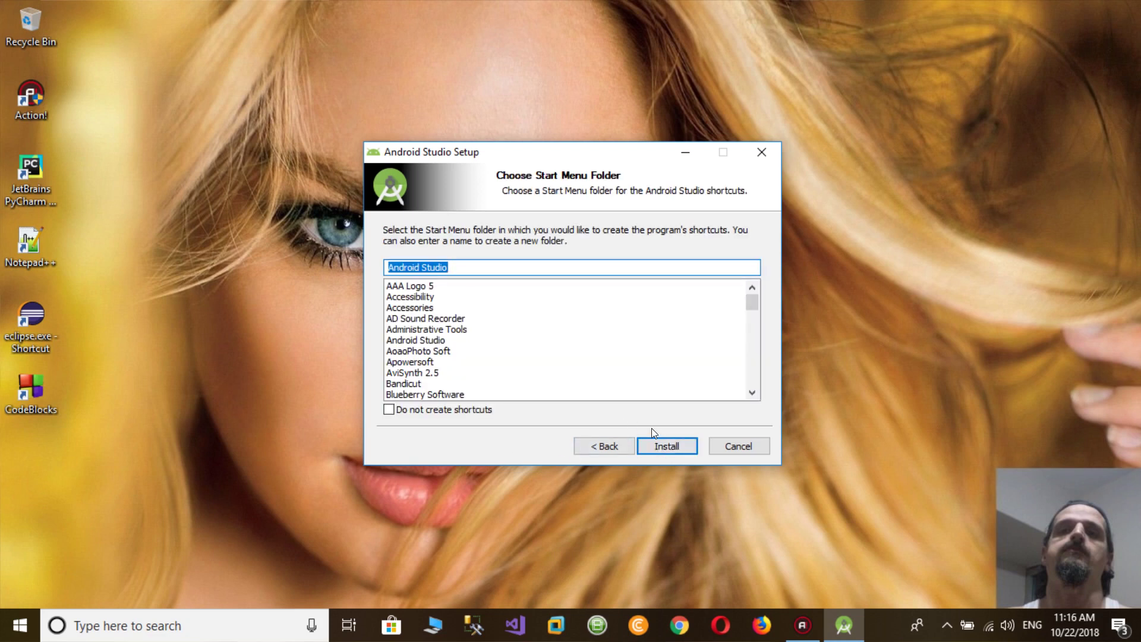
Install with the Android Studio Start Menu folder and installation details shown, and start Android Studio without importing settings
left_click(659, 440)
left_click(390, 268)
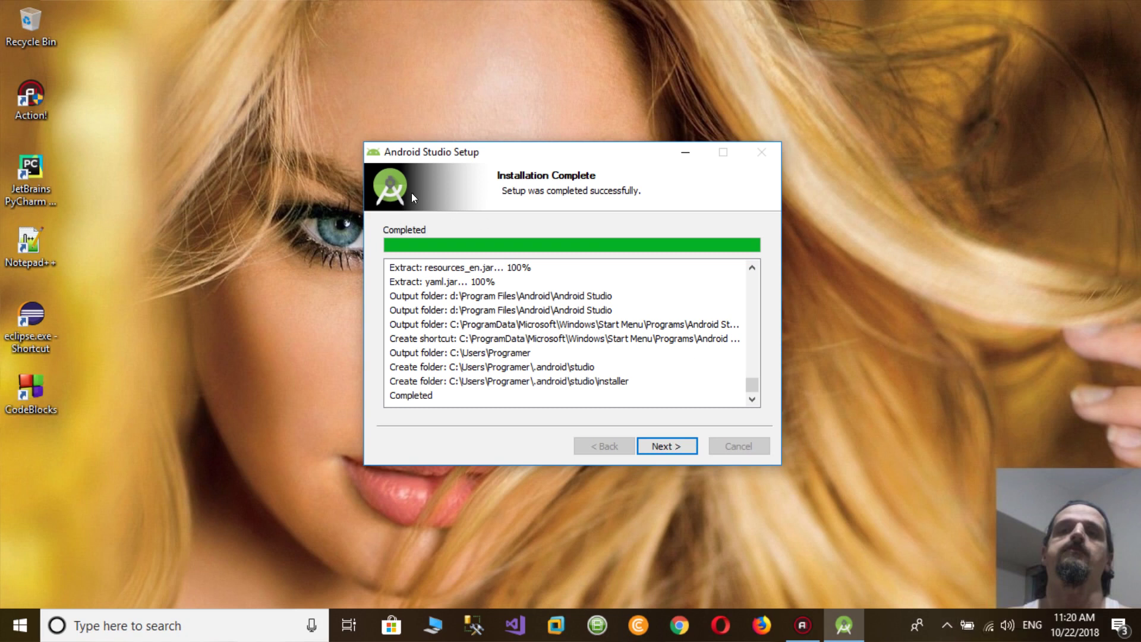
left_click(664, 445)
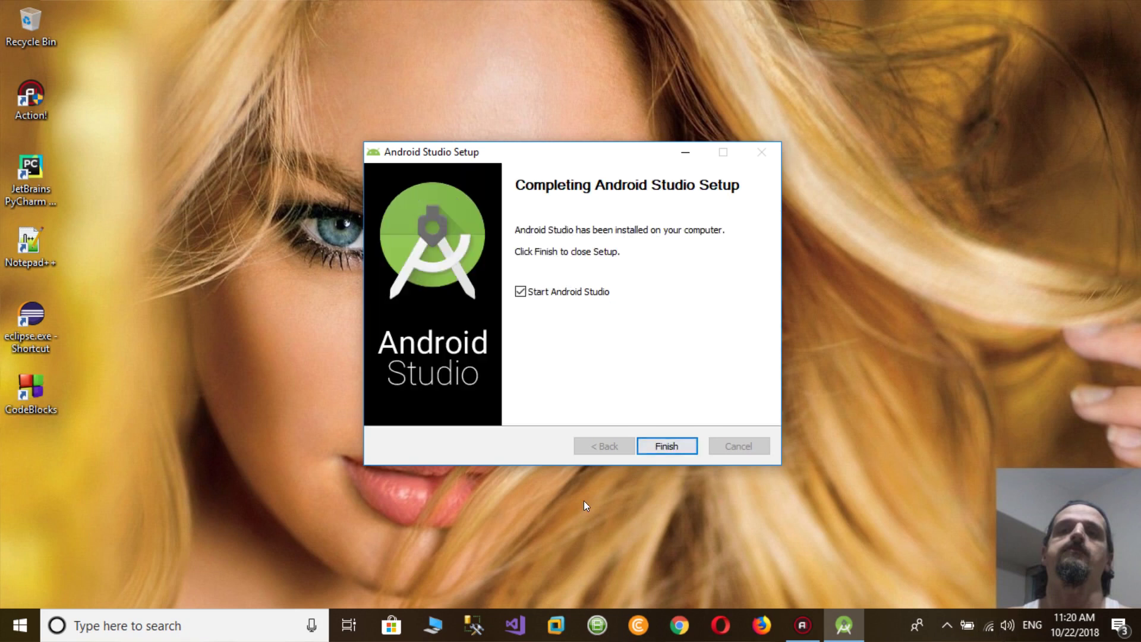
left_click(668, 446)
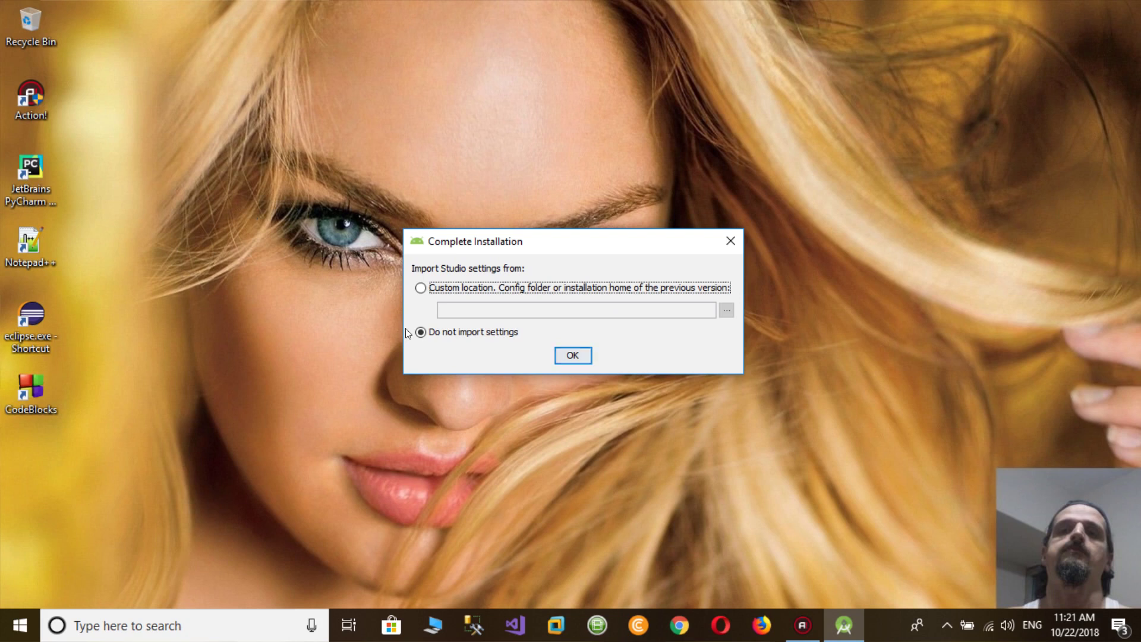
left_click(573, 355)
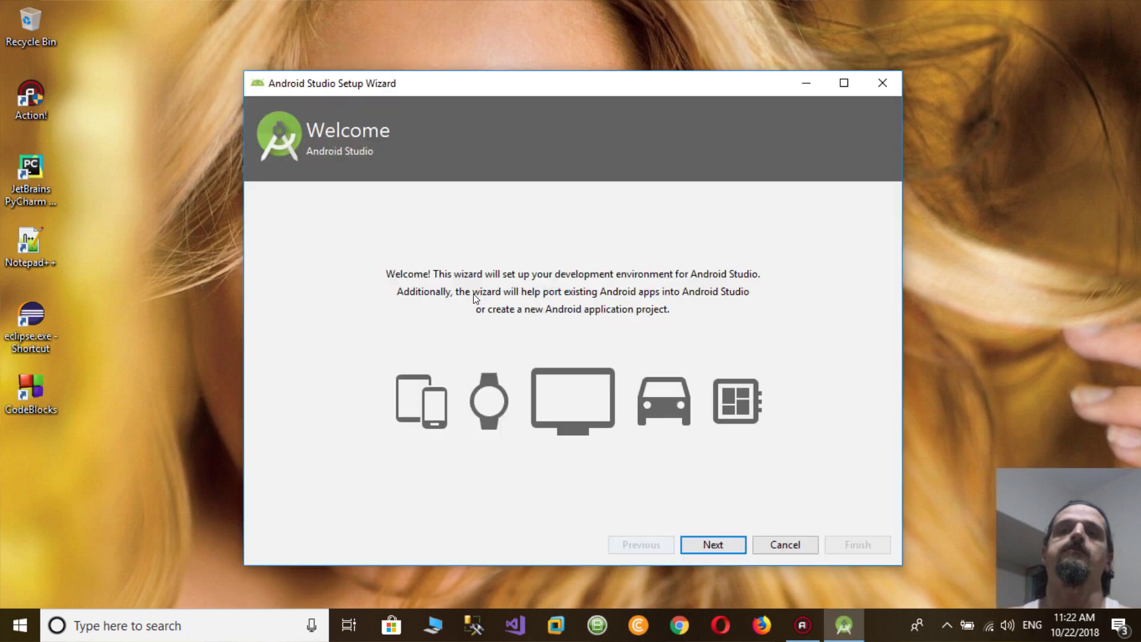
Keep the Standard setup type in the setup wizard and choose the Darcula UI theme after comparing it with IntelliJ
left_click(713, 545)
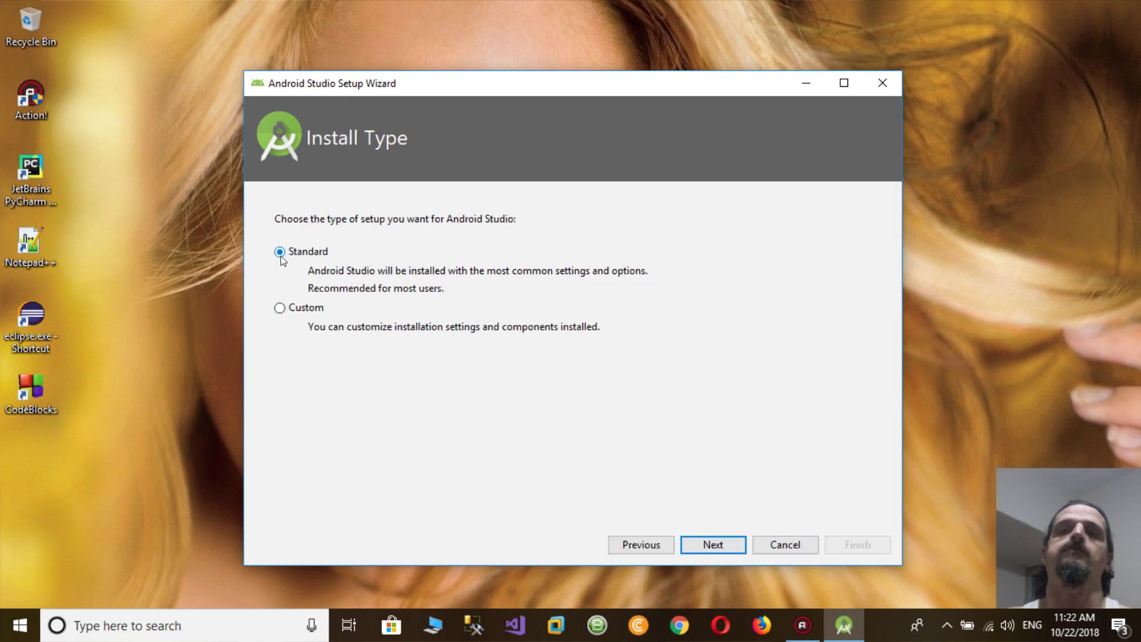
left_click(714, 543)
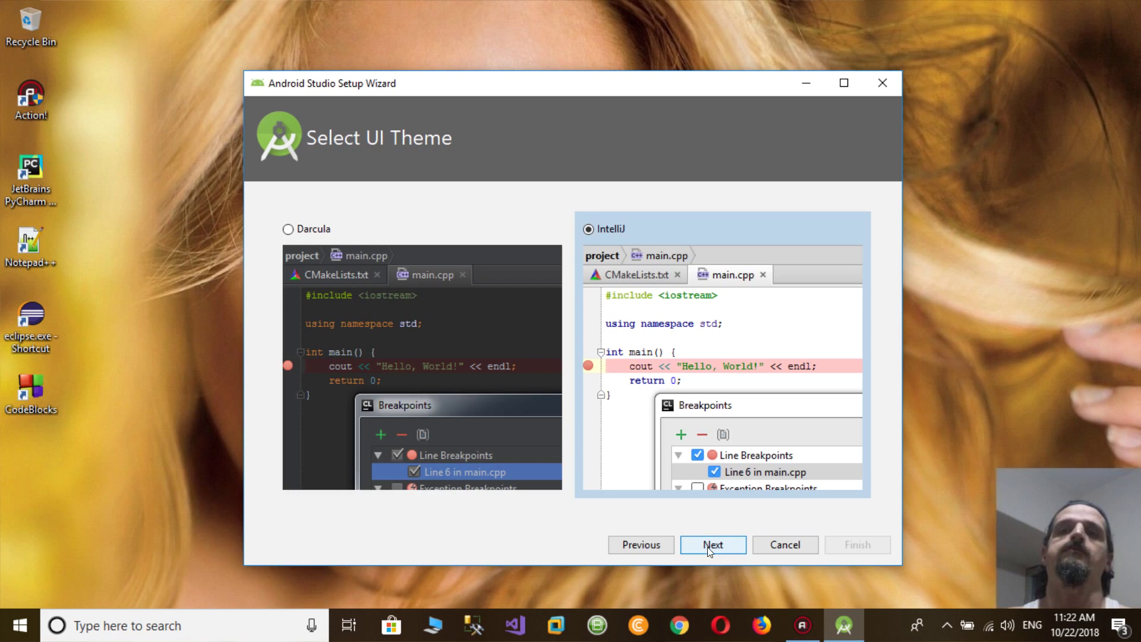
left_click(287, 229)
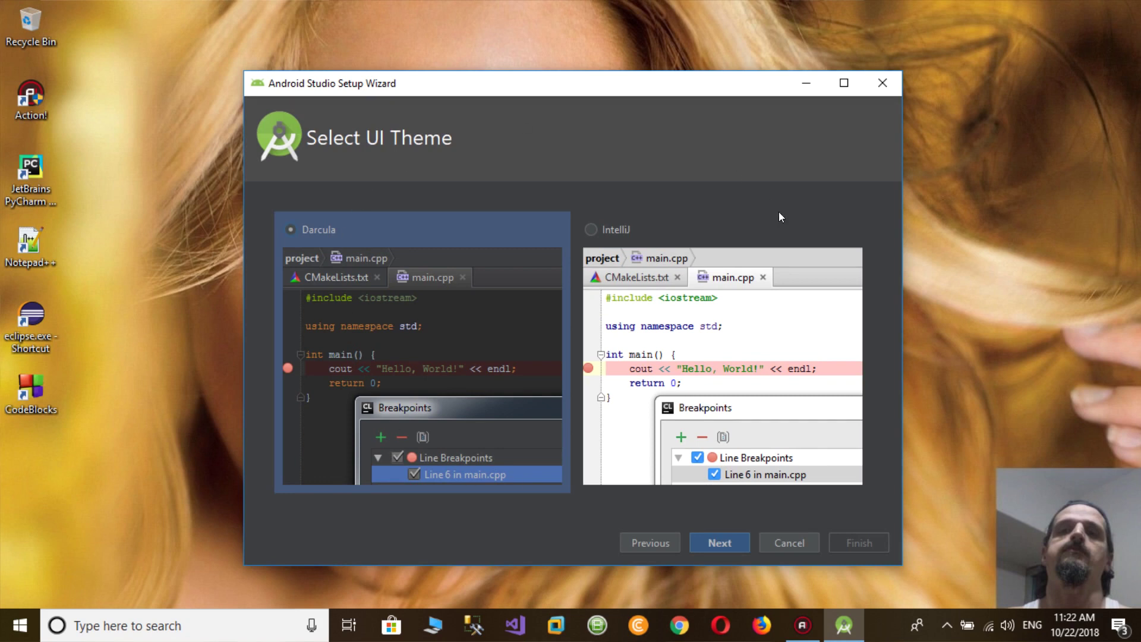
left_click(589, 230)
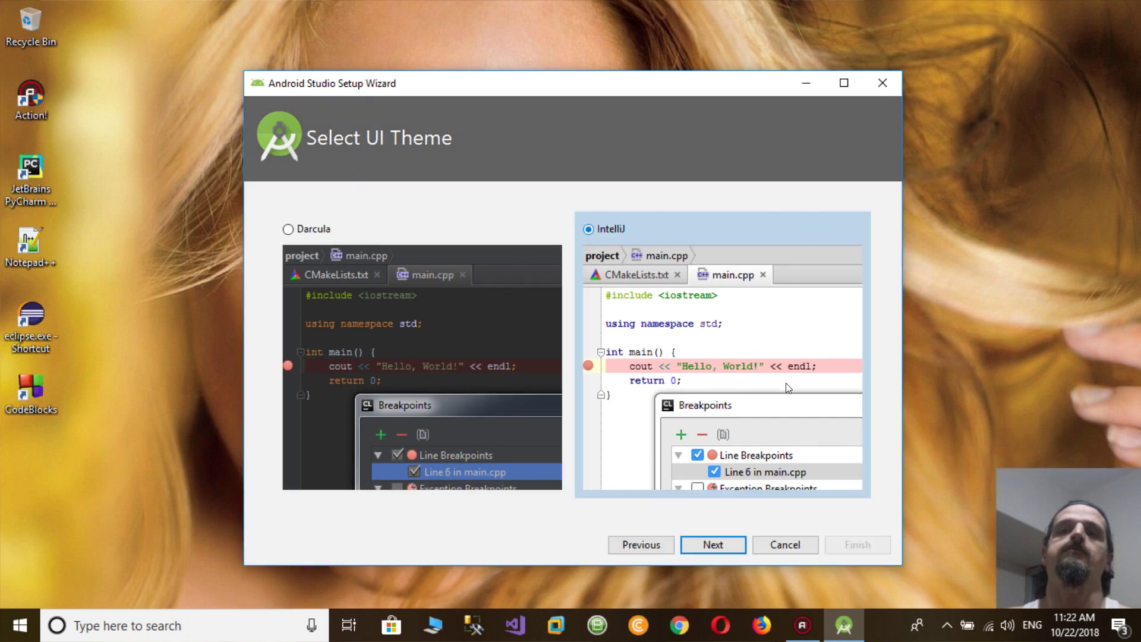
left_click(287, 229)
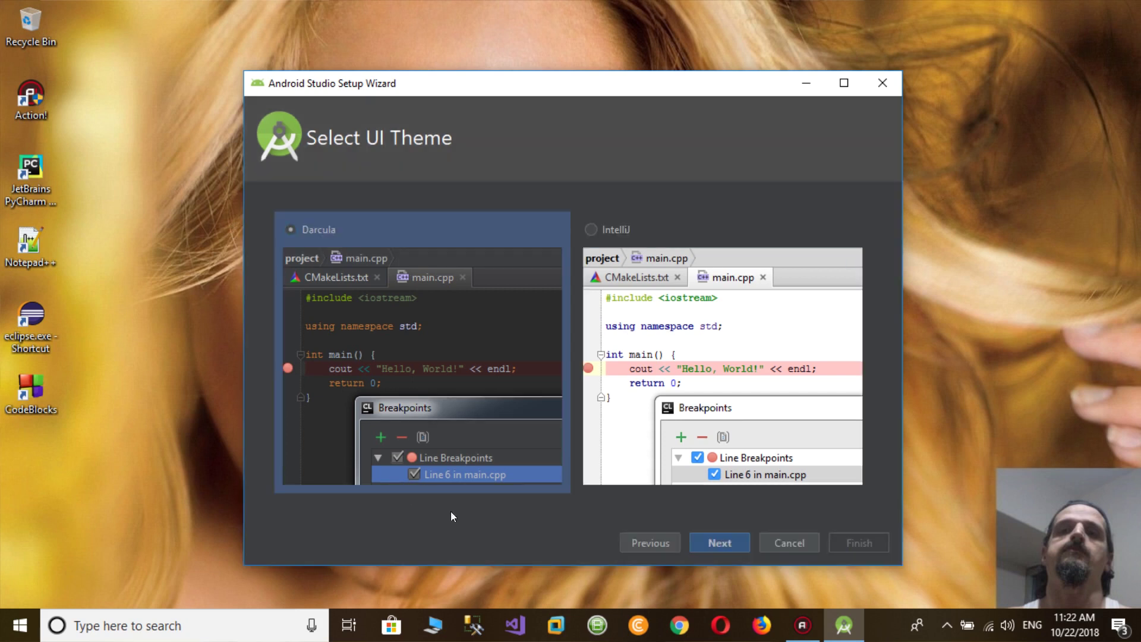
left_click(724, 541)
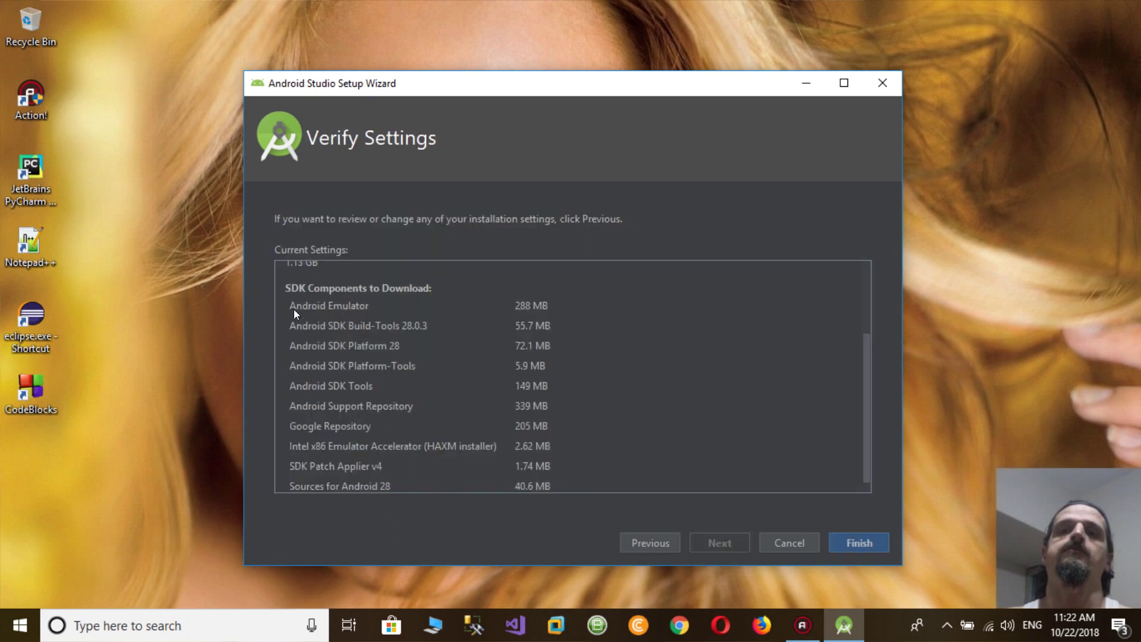
Accept the verified settings to start downloading the SDK components, and show the download details
left_click(861, 543)
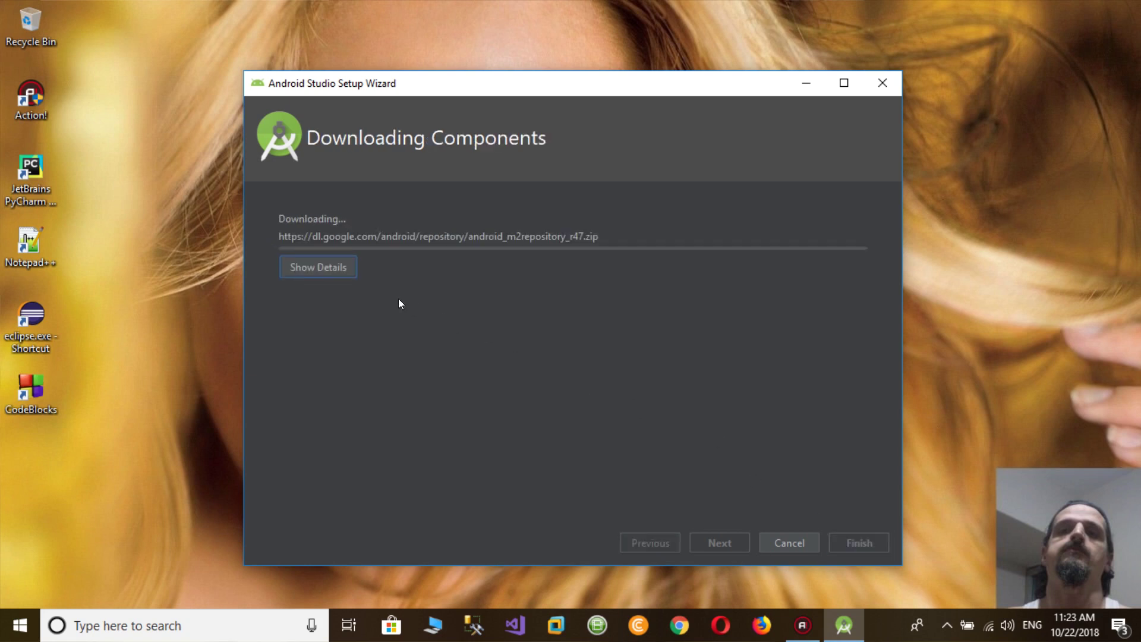
left_click(313, 272)
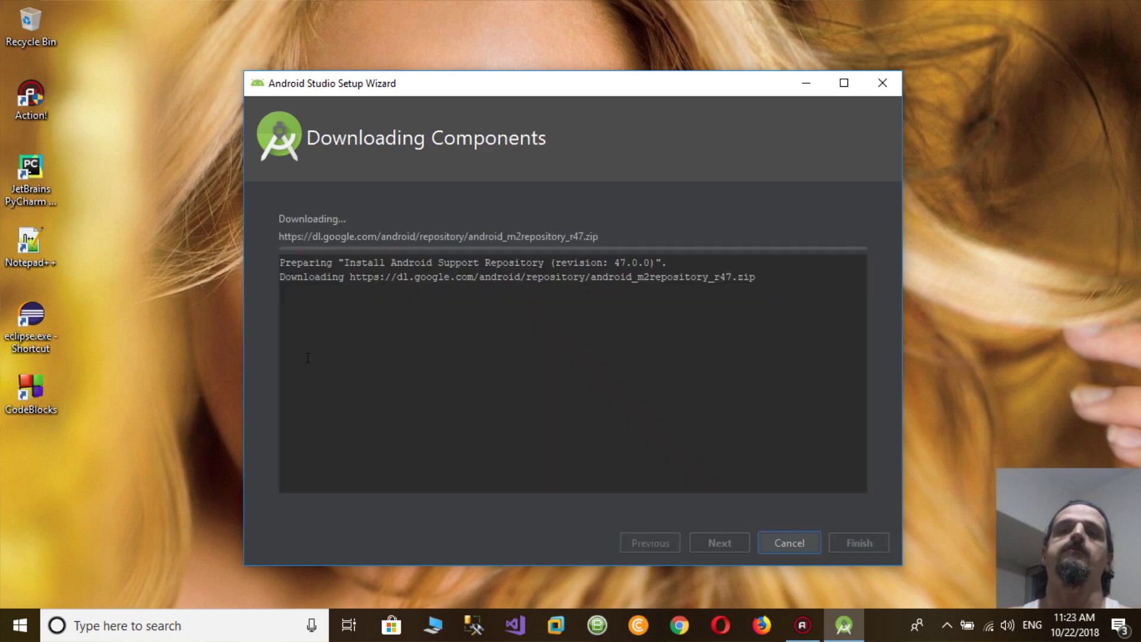